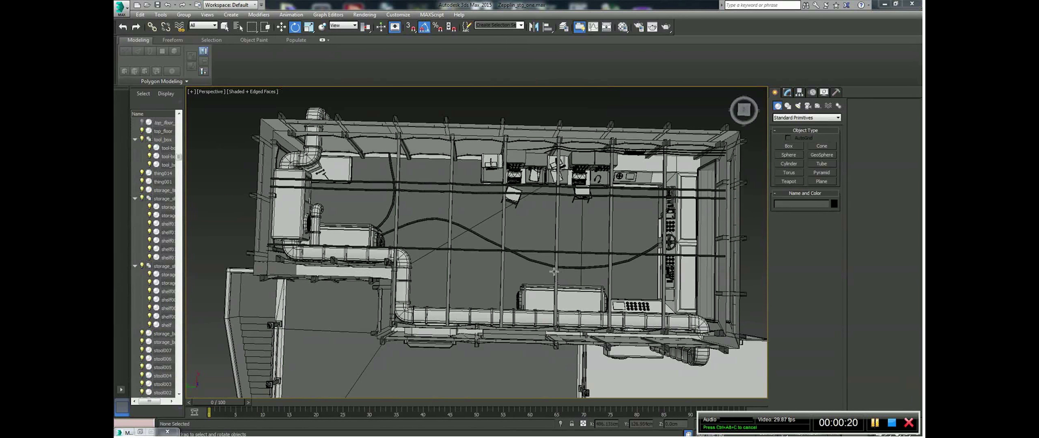
- Examine the top-floor control room, framing the metal folding chair and looking over the desks, typewriters and control panels
middle_click_drag(554, 272, 534, 279, "alt")
scroll(473, 226, "up", 8)
left_click(603, 306)
key("z")
right_click(507, 232)
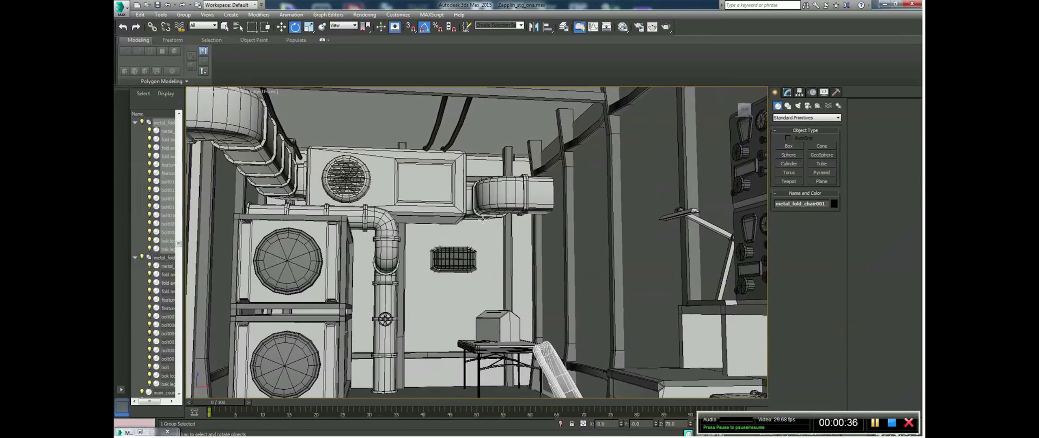
middle_click_drag(482, 220, 607, 240, "alt")
scroll(594, 236, "up", 3)
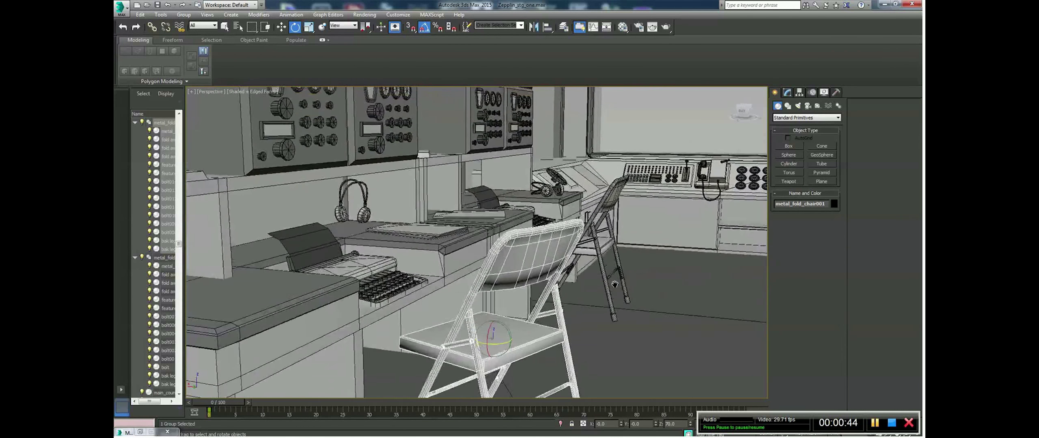
middle_click_drag(615, 284, 615, 349)
middle_click_drag(566, 286, 456, 284)
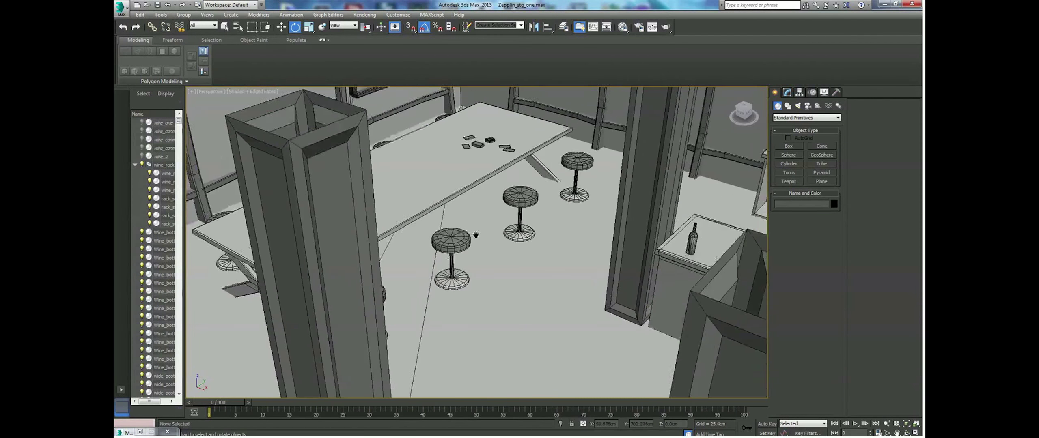
- Examine the dining and kitchen floor, framing the deck of cards on the table and looking over the counters and shelves
middle_click_drag(542, 143, 504, 206)
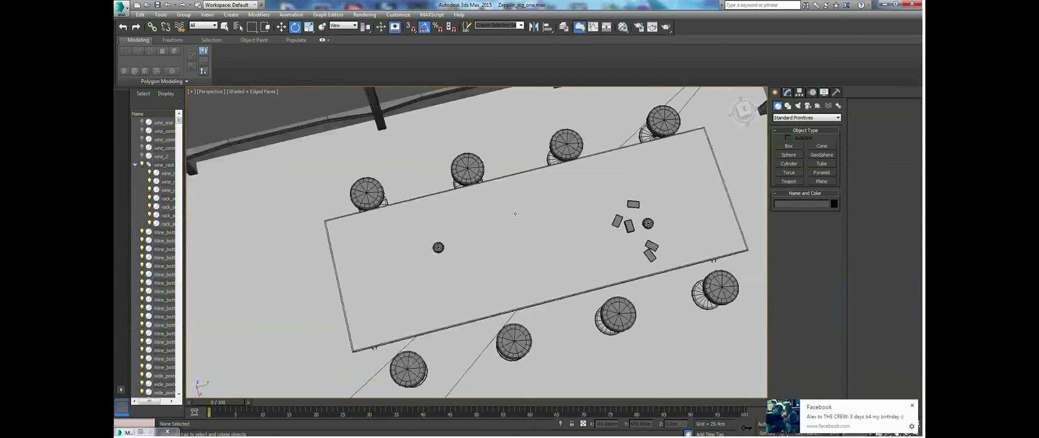
left_click(580, 257)
key("z")
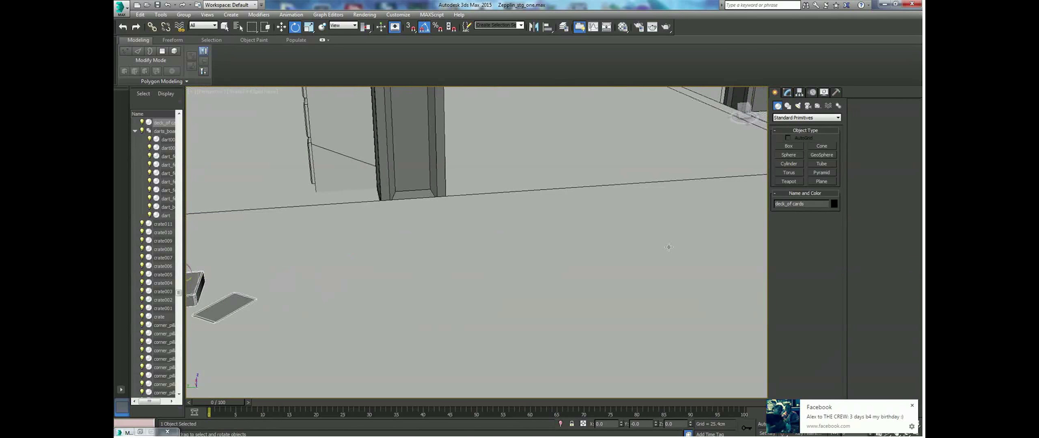
middle_click_drag(463, 248, 466, 284, "alt")
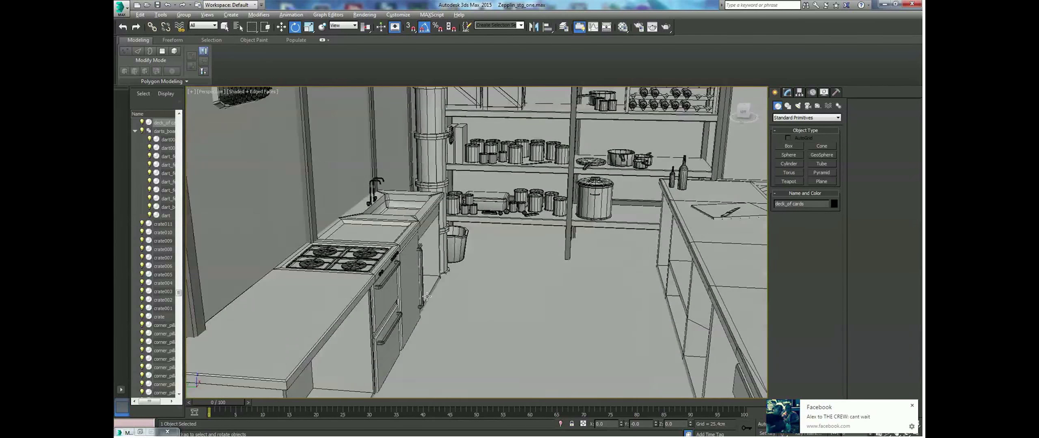
middle_click_drag(427, 297, 463, 265)
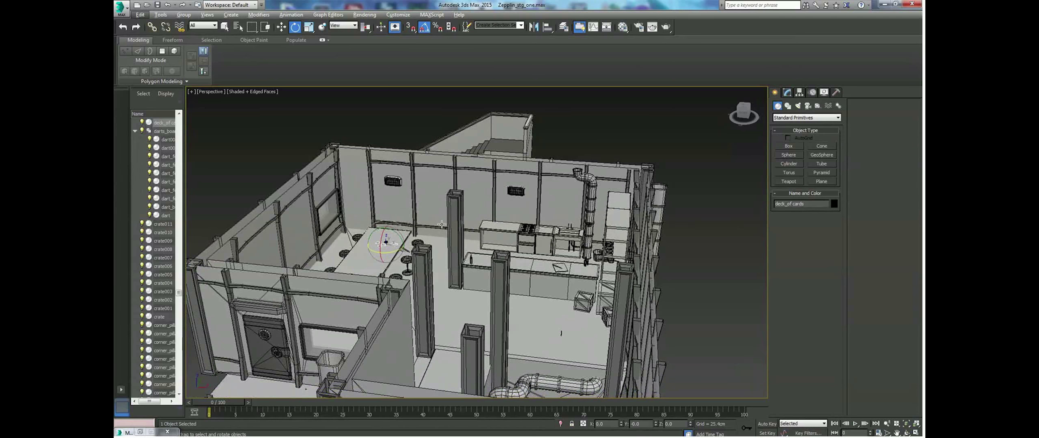
middle_click_drag(387, 265, 458, 122)
scroll(431, 281, "up", 4)
middle_click_drag(431, 281, 404, 290, "alt")
left_click(406, 213)
middle_click_drag(406, 213, 494, 321, "alt")
key("z")
scroll(407, 269, "down", 3)
scroll(526, 299, "down", 3)
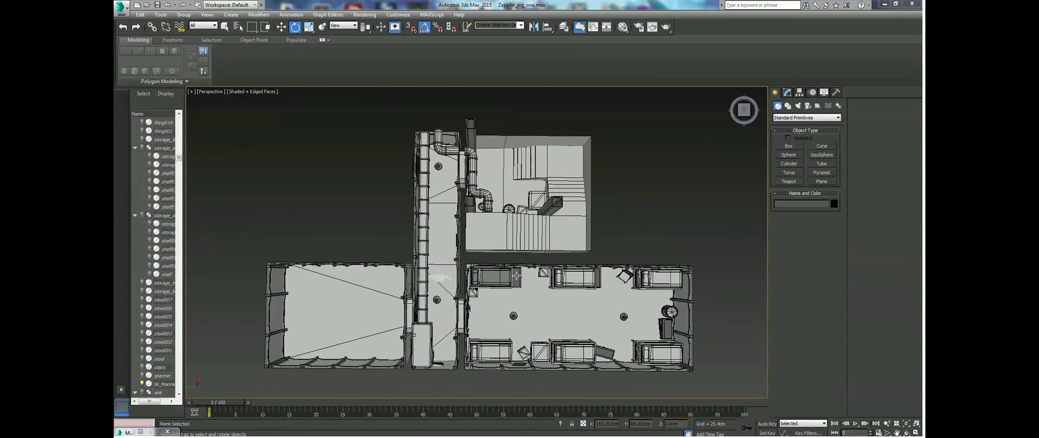
- Select the mannequin on the lower floor and hide it
middle_click_drag(516, 276, 549, 199, "alt")
left_click(555, 218)
key("z")
middle_click_drag(410, 243, 430, 268)
left_click(262, 369)
right_click(273, 361)
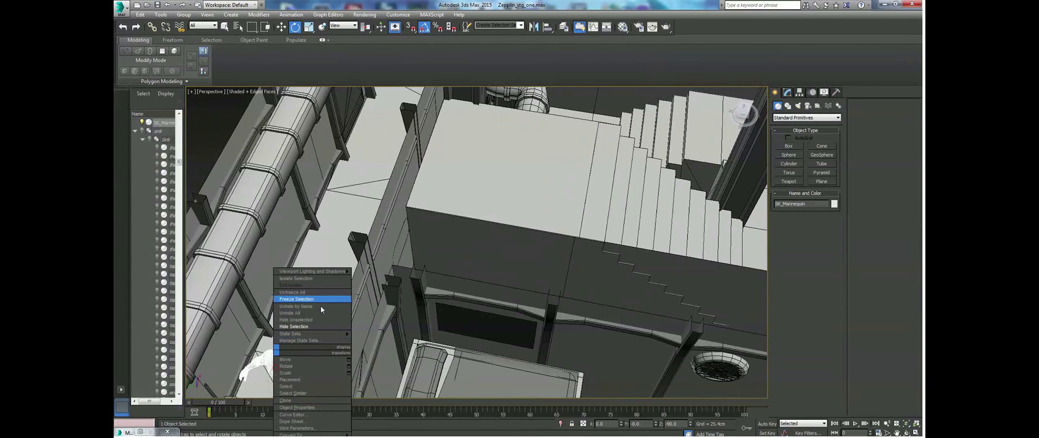
left_click(299, 327)
- Examine the lower floor's empty room and bunk room, framing the trunk beside the bunk beds
middle_click_drag(299, 326, 382, 308, "alt")
middle_click_drag(450, 295, 423, 286)
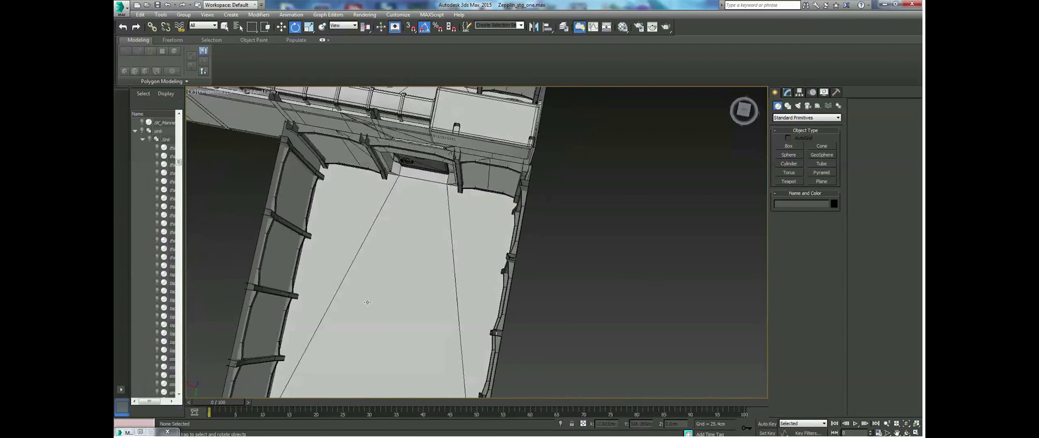
middle_click_drag(452, 304, 388, 228, "alt")
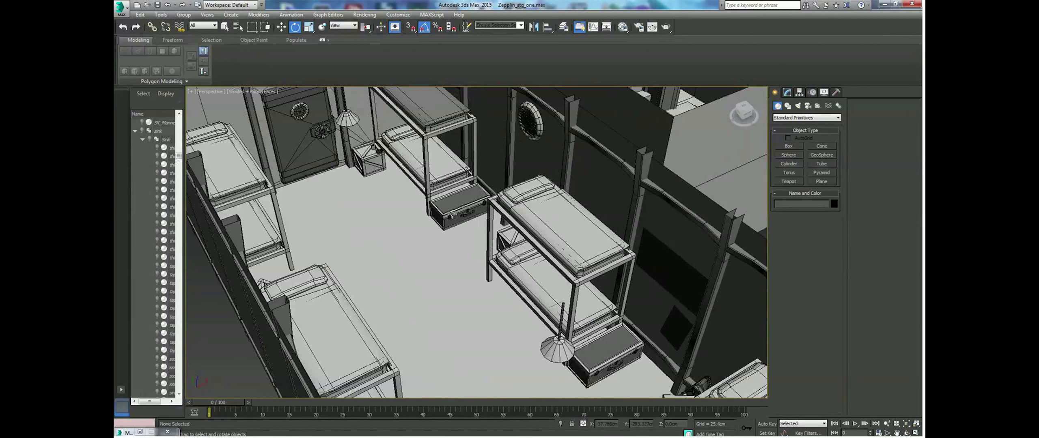
left_click(450, 215)
key("z")
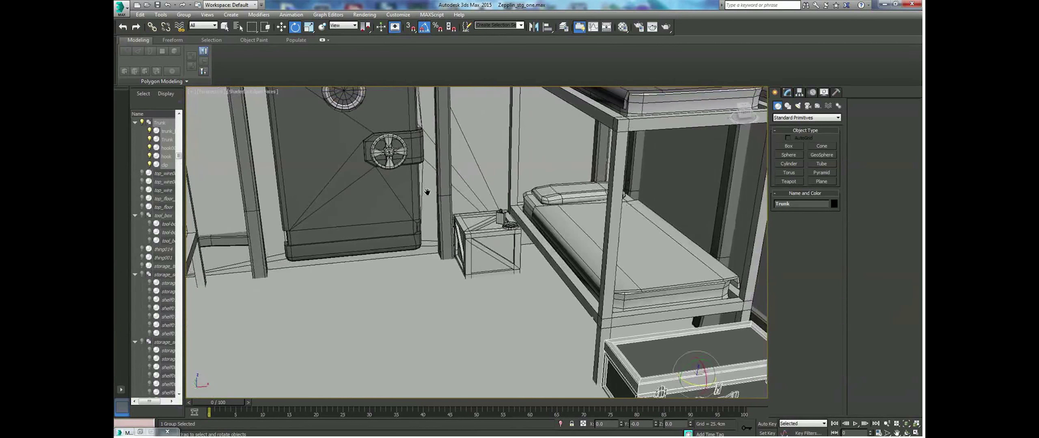
middle_click_drag(413, 199, 469, 228)
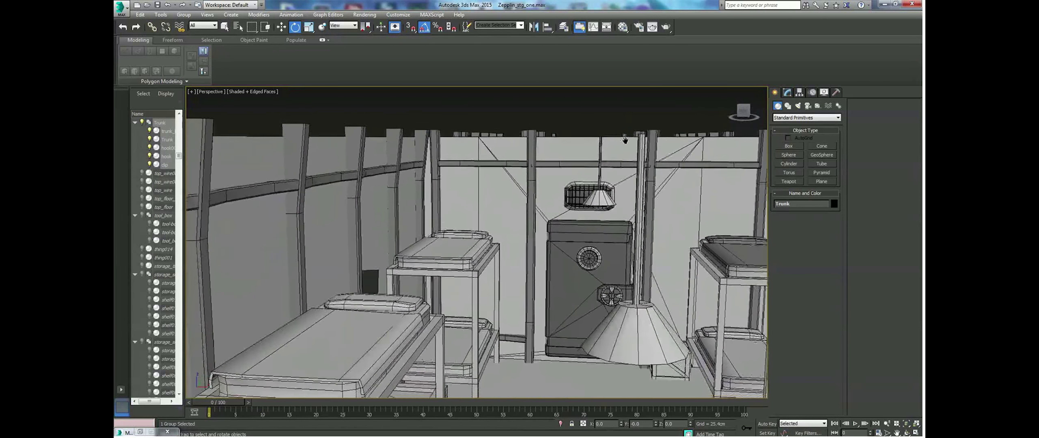
- Look over the bunk room's far end and the stairwell with its pipes, crates and barrel
middle_click_drag(600, 257, 463, 341)
scroll(528, 215, "down", 4)
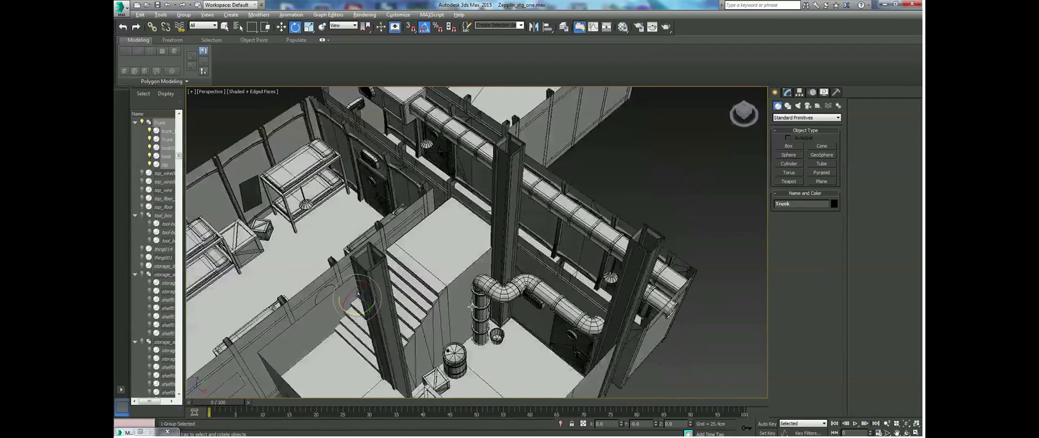
scroll(465, 357, "up", 3)
middle_click_drag(467, 377, 479, 290)
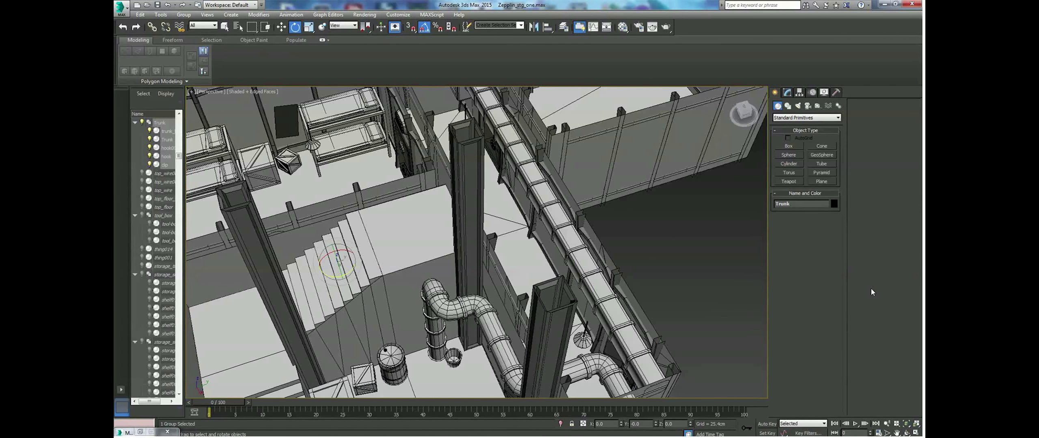
scroll(532, 280, "down", 3)
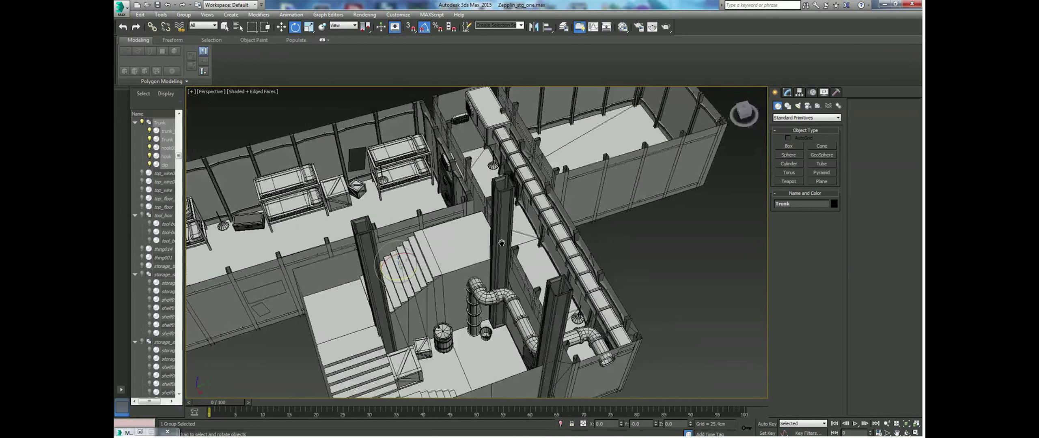
- Unhide all objects in the scene and look over the exterior of the complete building
middle_click_drag(475, 280, 585, 286, "alt")
scroll(594, 295, "down", 3)
right_click(464, 218)
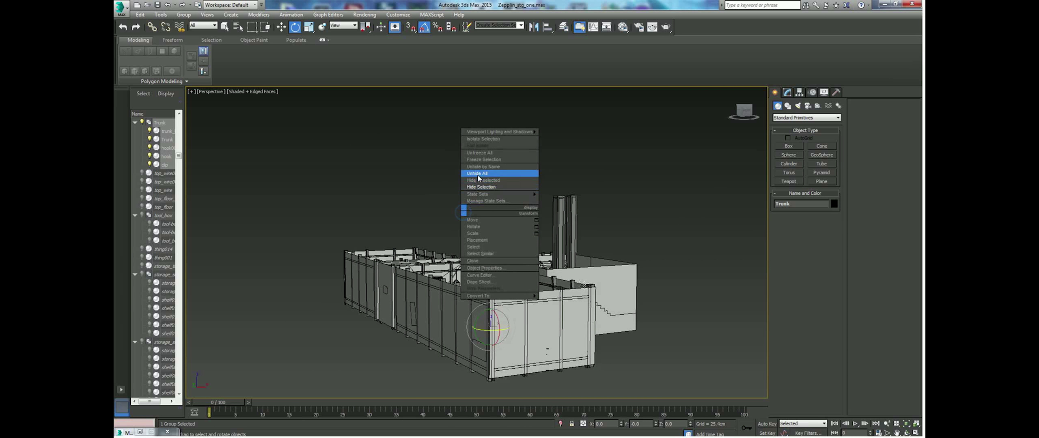
left_click(474, 184)
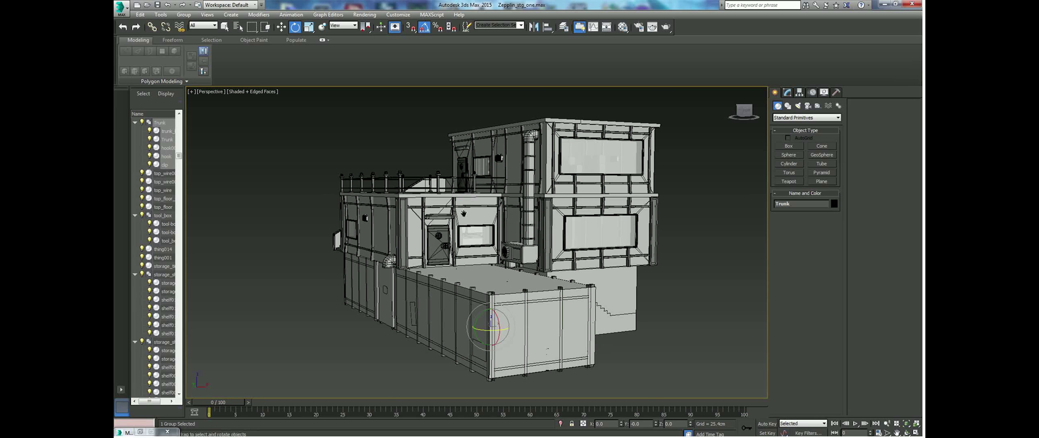
middle_click_drag(445, 230, 313, 281)
middle_click_drag(327, 279, 328, 276, "alt")
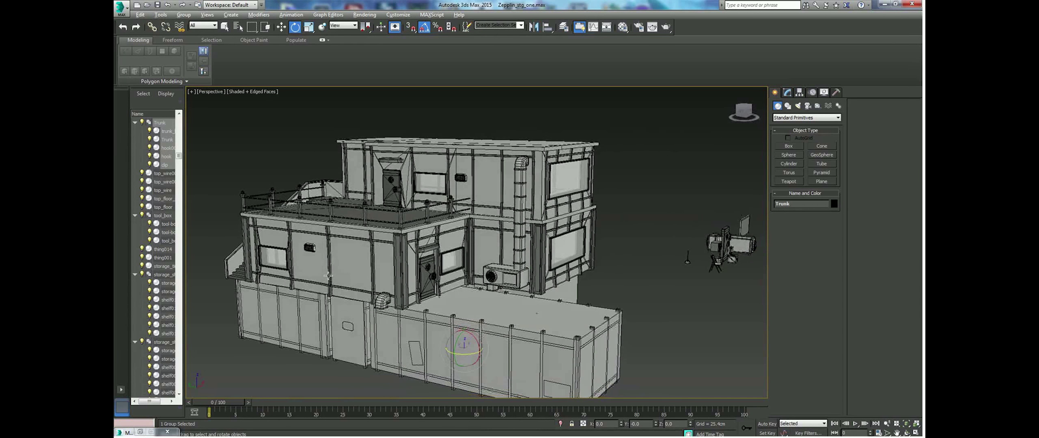